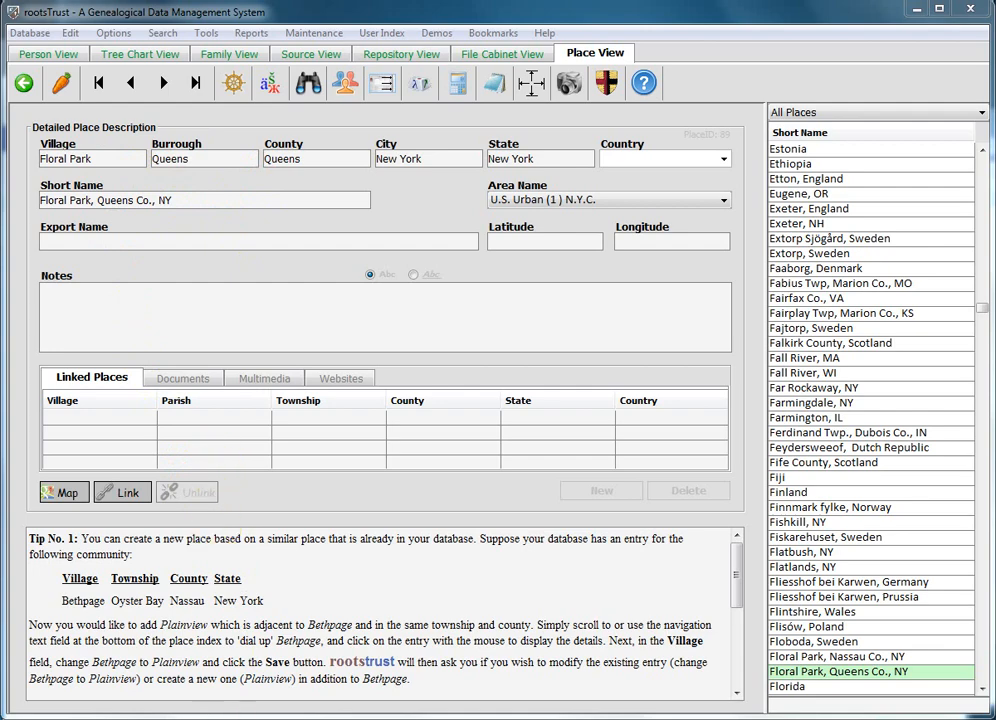
Paste the history note about East Hinsdale and the 1899 split of Queens County into the Notes of Floral Park, Queens Co., NY.
right_click(300, 559)
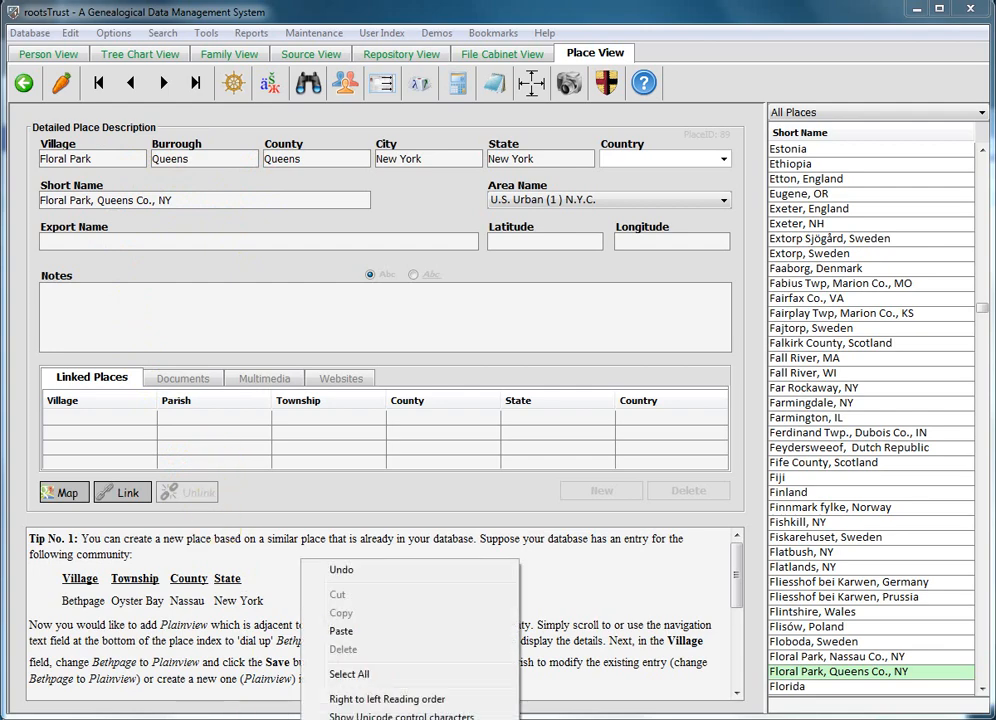
key(Escape)
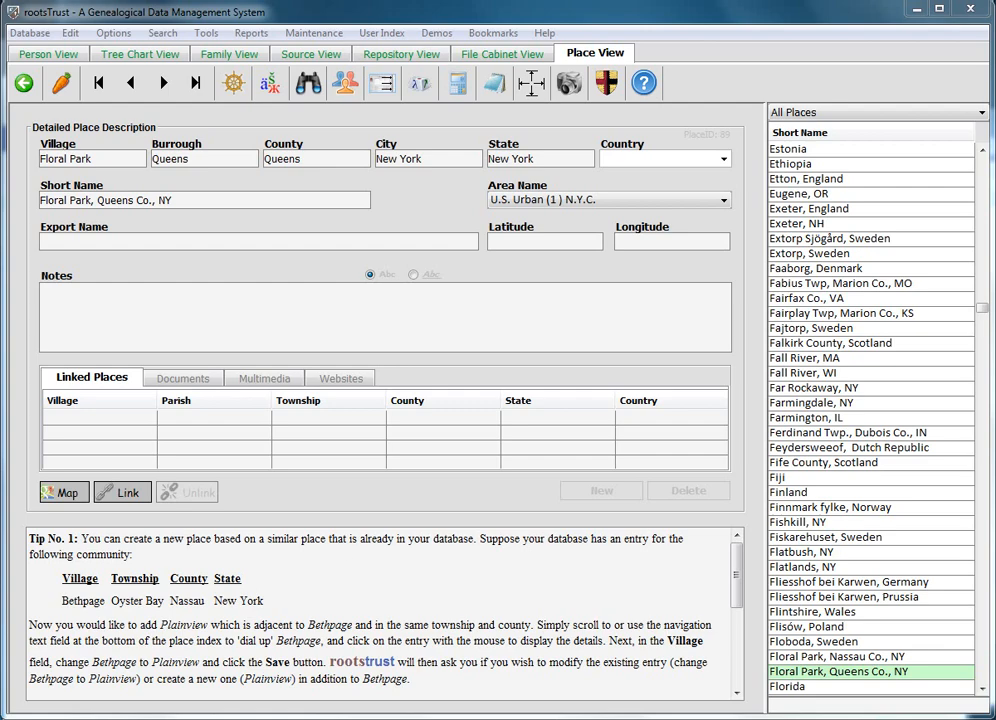
right_click(344, 557)
click(392, 674)
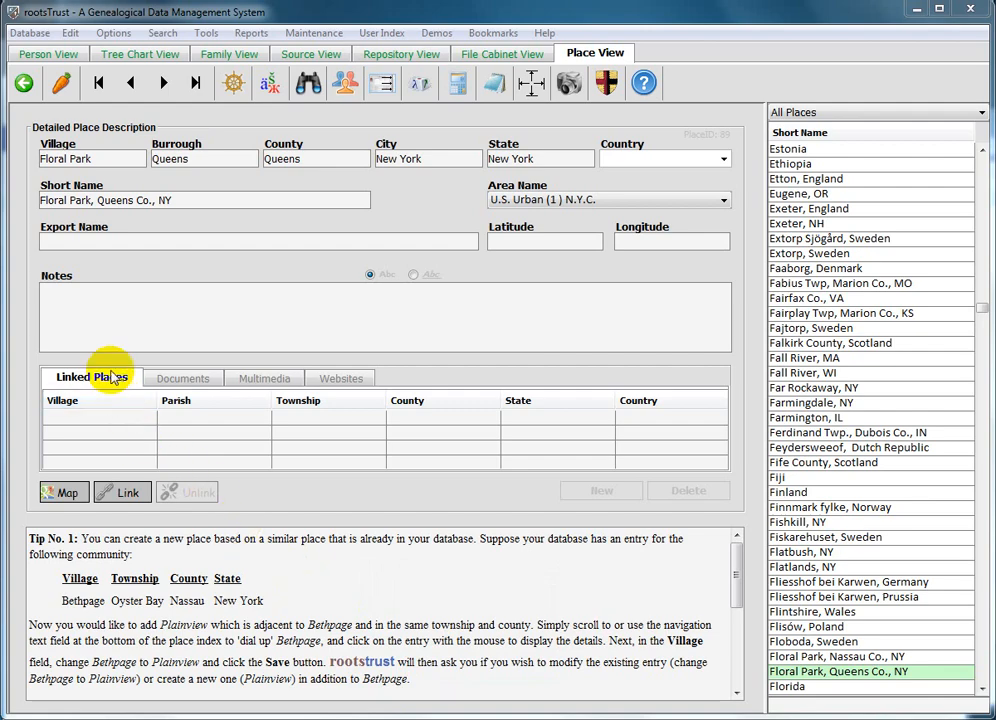
click(87, 309)
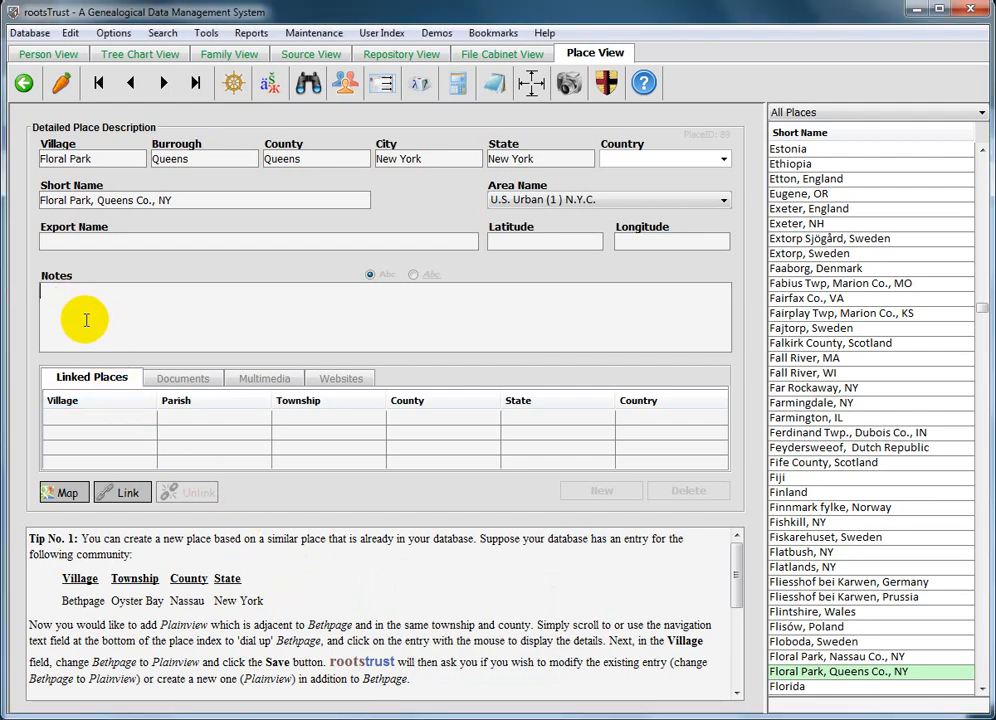
text(Prior to 1899 Floral Park was known as East Hinsdale and was located in Queens County. In 1899 Queens County was split into Queens County and Nassau County. Queens became a borough of the City of New York. The new county line ran through Floral Park such that part is in Queens while the main part of the village is situate in Nassau.)
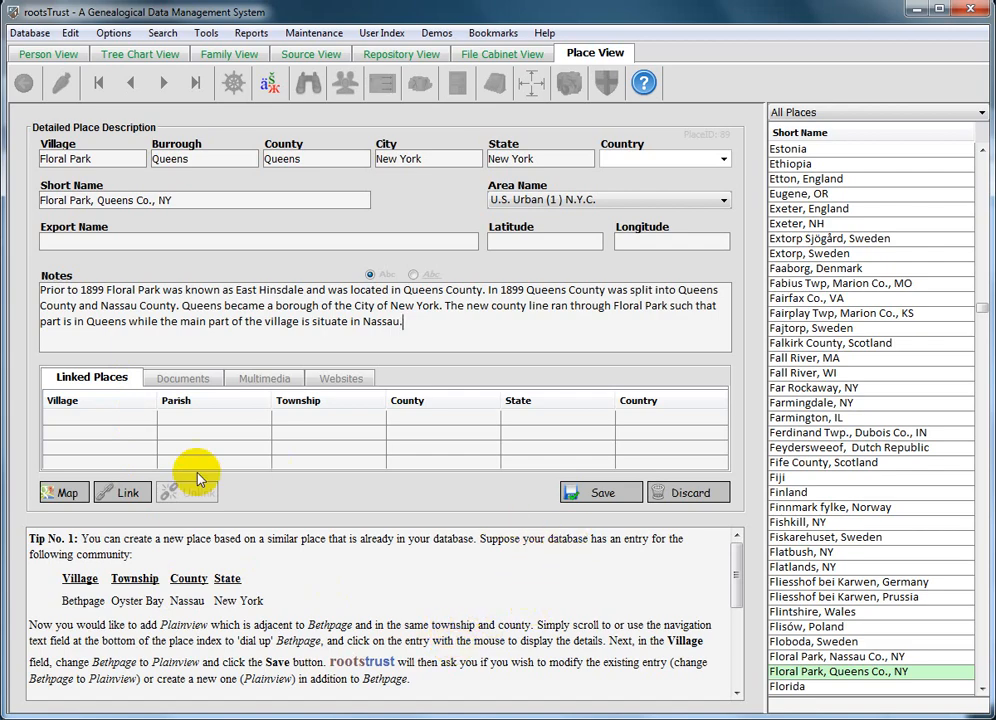
Link the existing place Floral Park, Nassau Co., NY to the Floral Park, Queens Co., NY record.
click(128, 496)
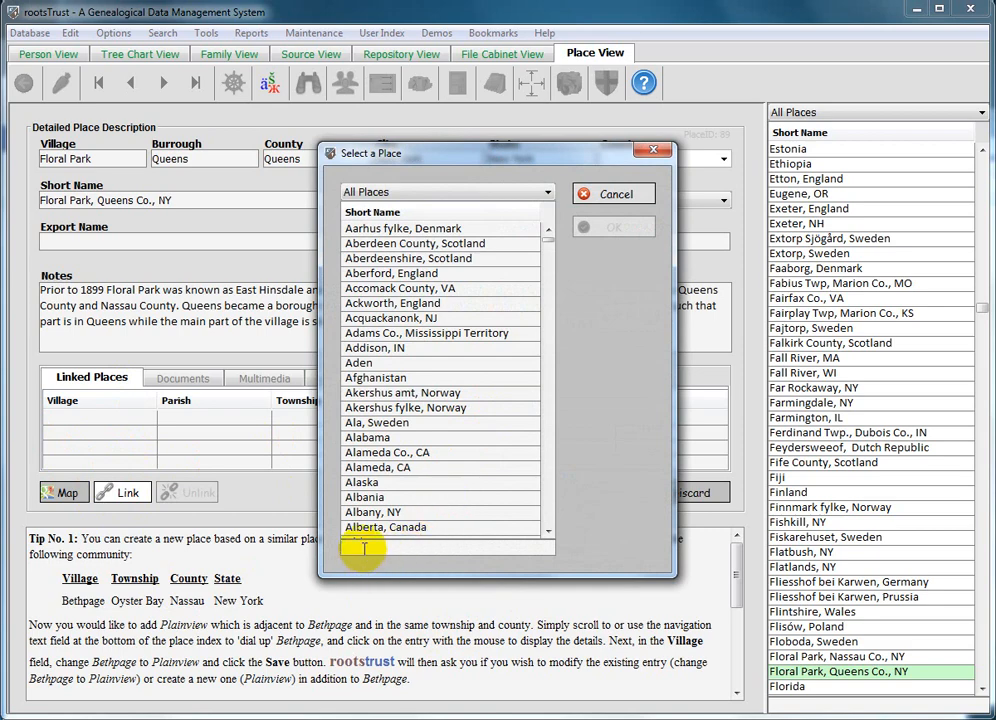
click(364, 548)
text(floral)
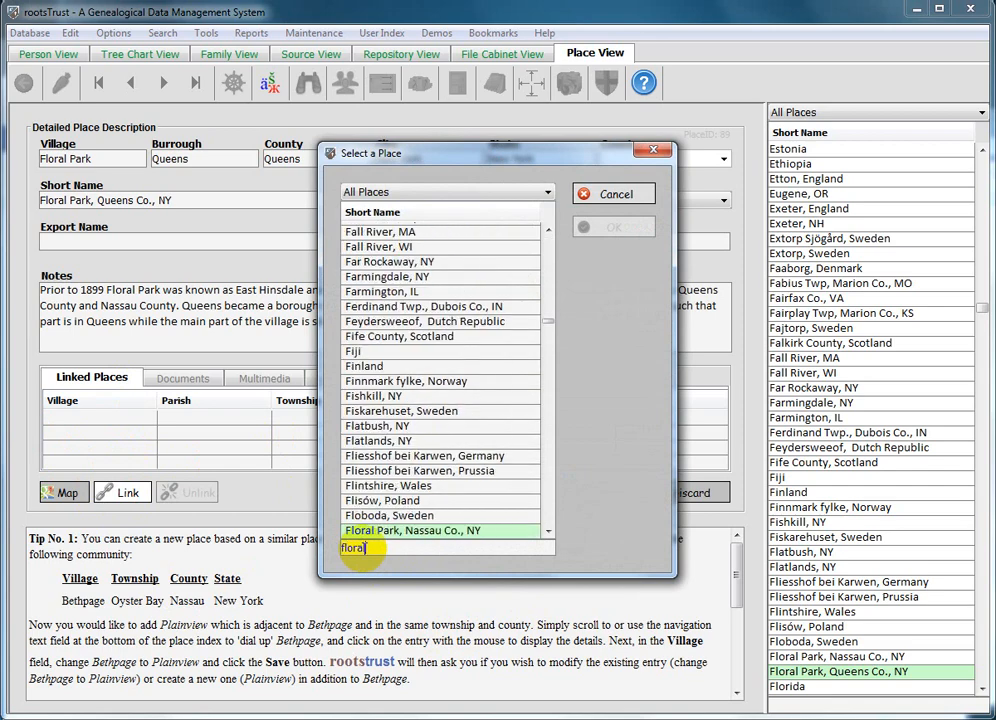
click(386, 532)
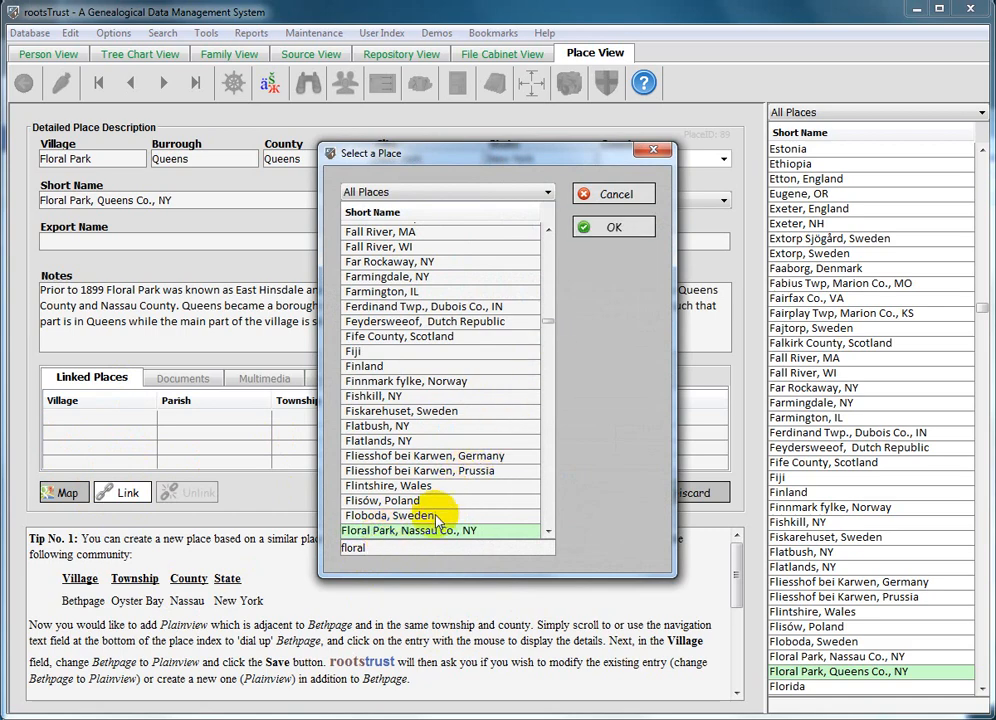
double_click(428, 532)
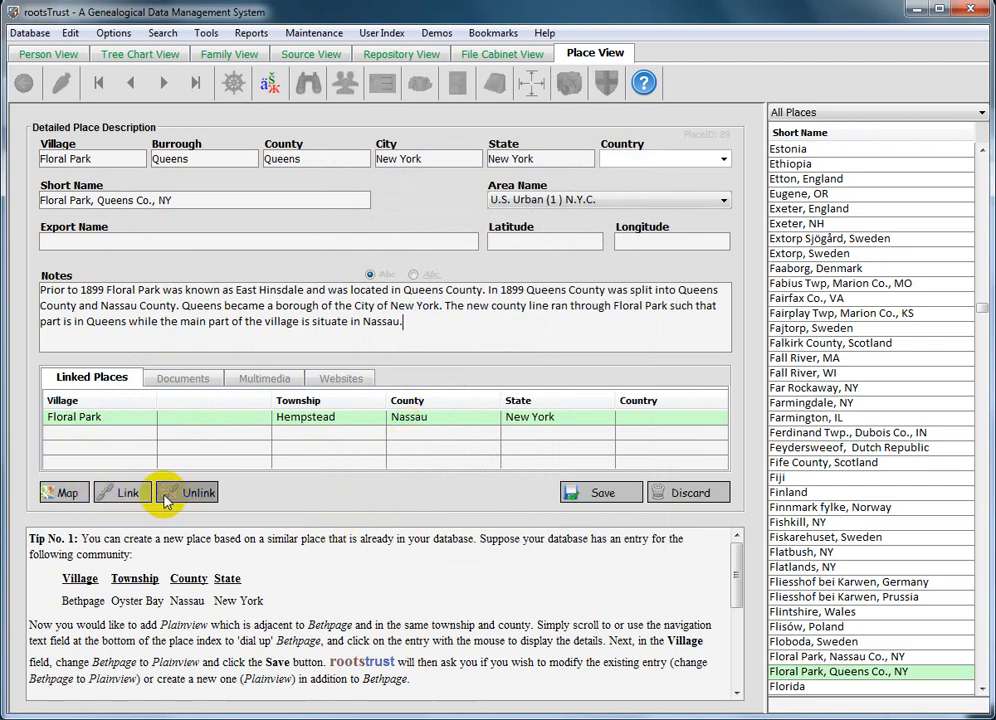
Link the existing place East Hinsdale, NY to the Floral Park, Queens Co., NY record as well.
click(125, 493)
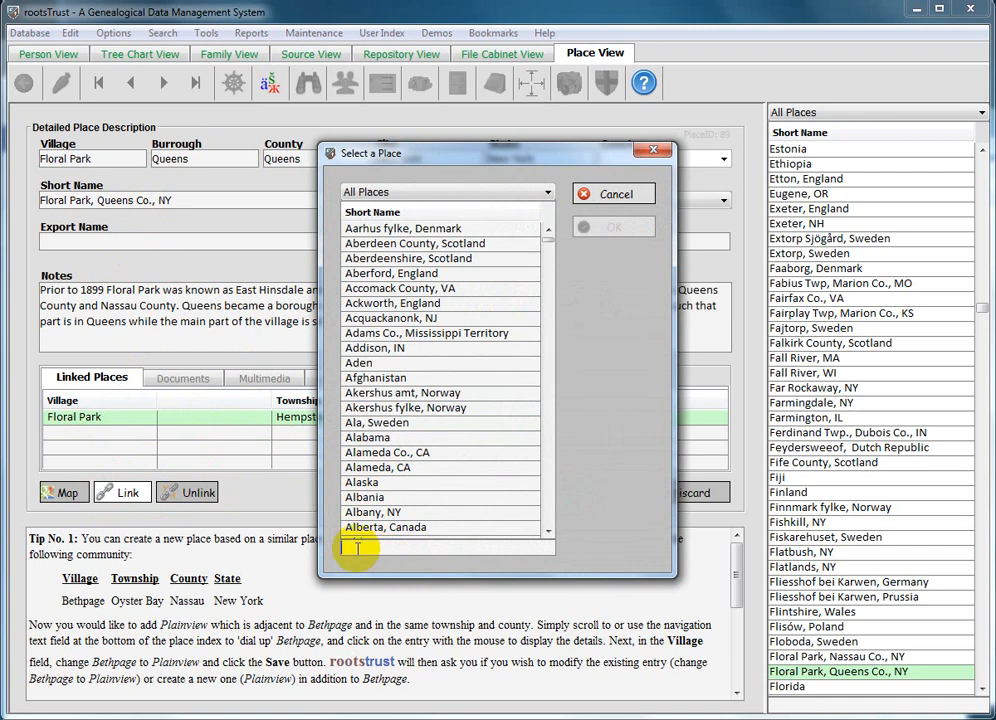
text(e)
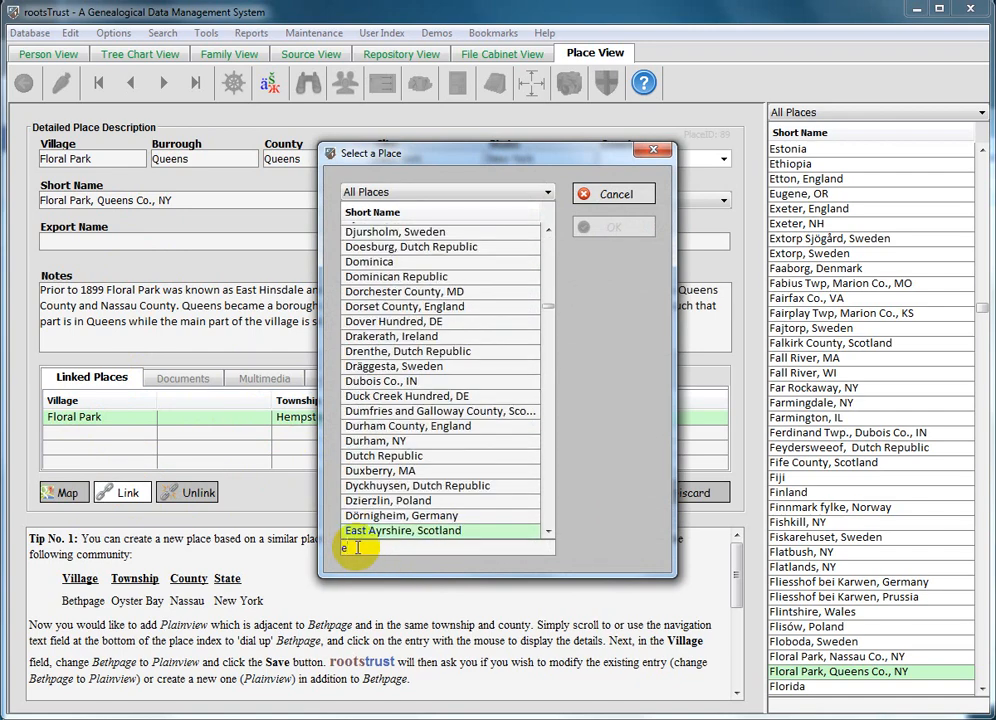
text(ast hinsd)
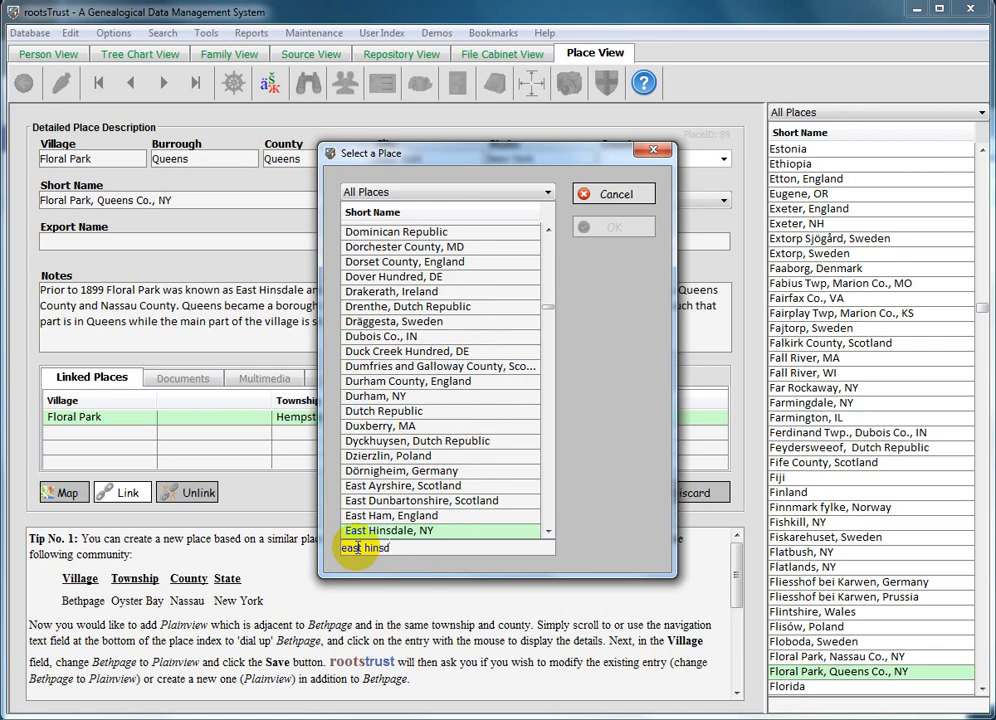
click(383, 533)
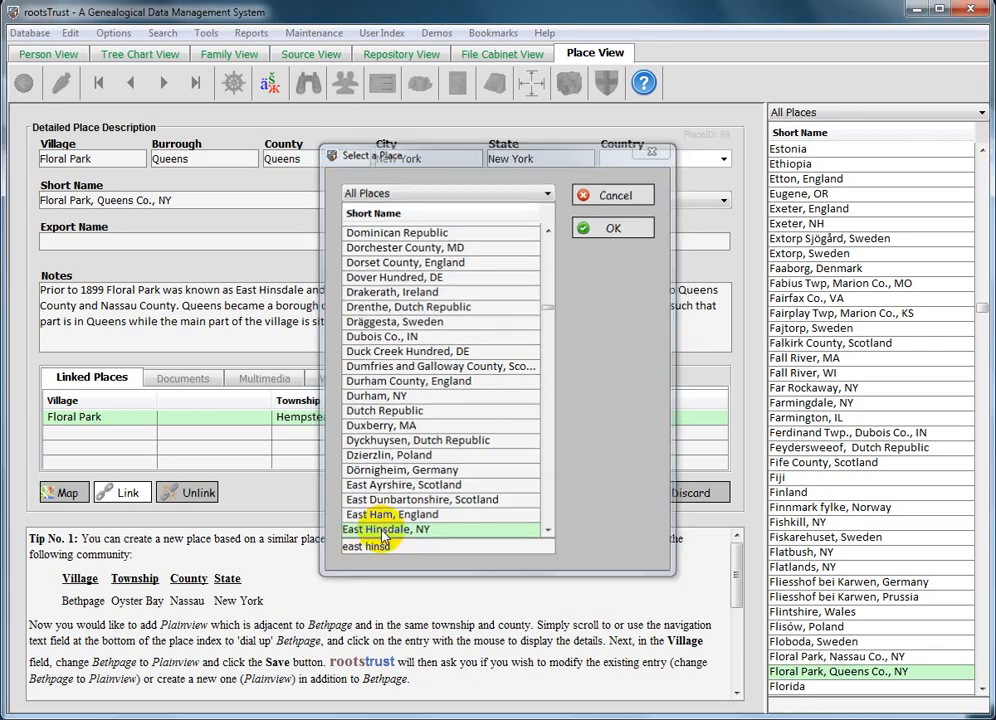
double_click(383, 533)
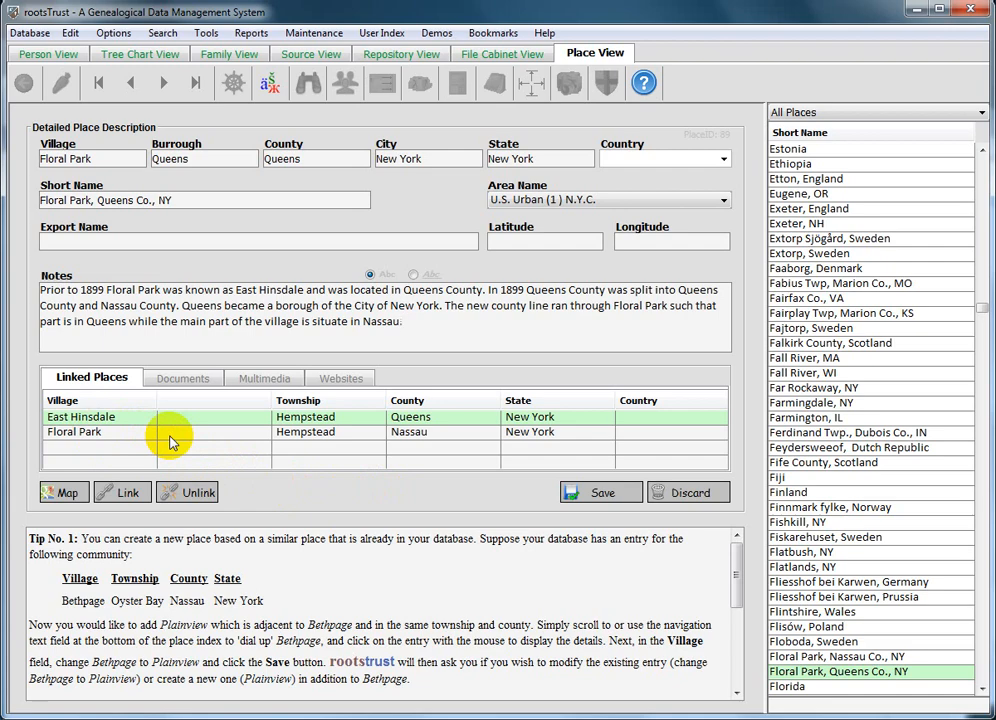
Save the Floral Park, Queens Co., NY record and display the Floral Park, Nassau Co., NY record.
click(600, 497)
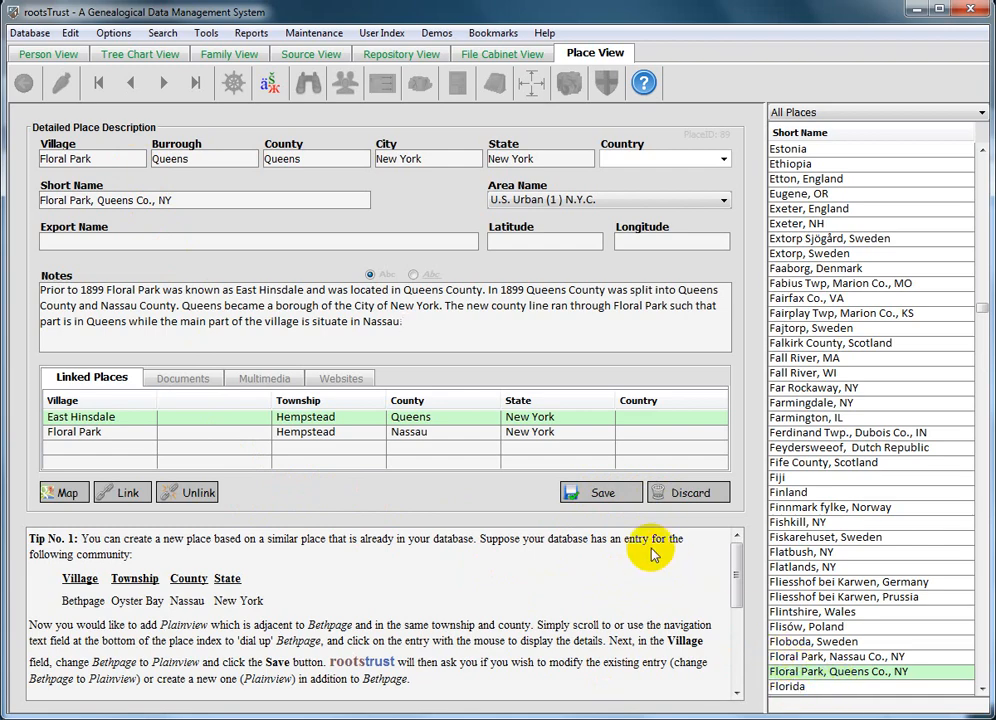
click(597, 492)
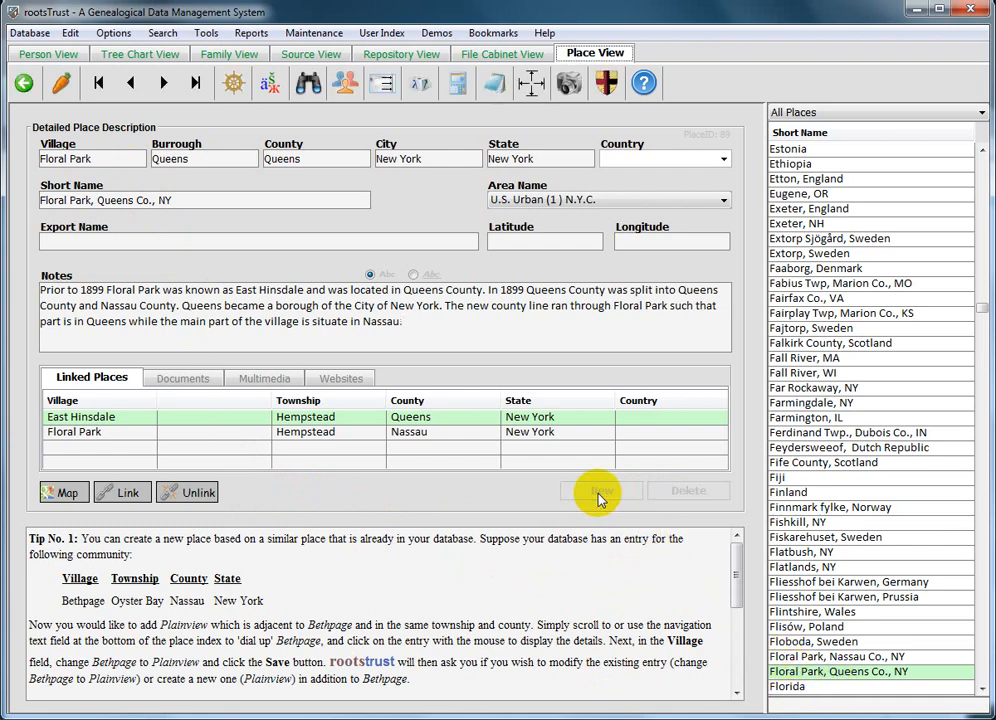
click(797, 658)
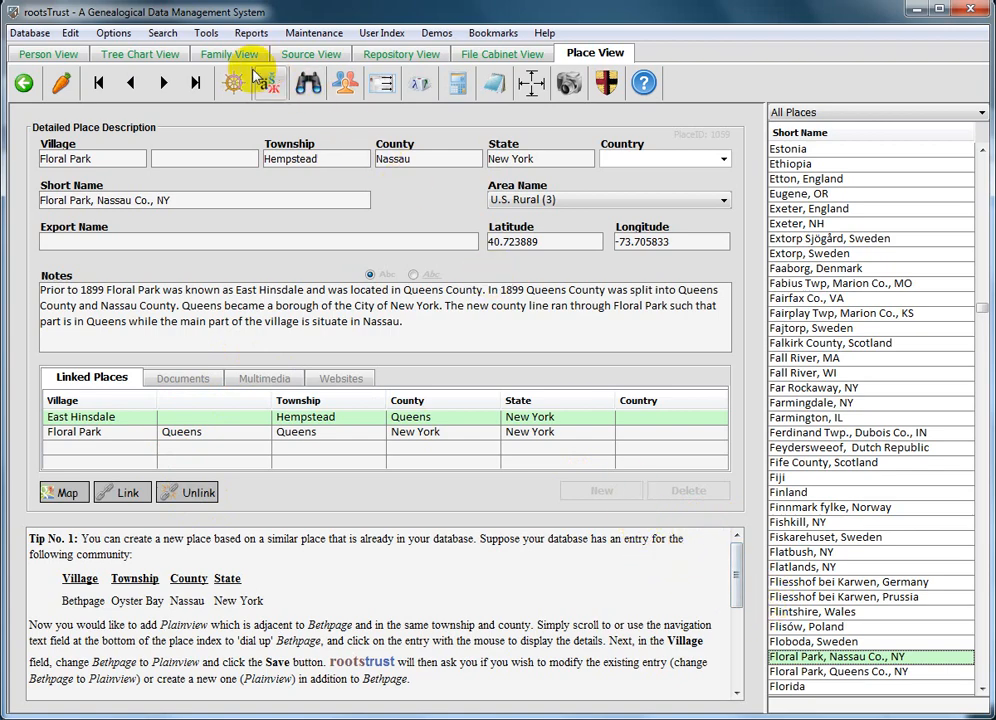
In the Person View, inspect the place details of the person's baptism event, then close them without changes.
click(48, 56)
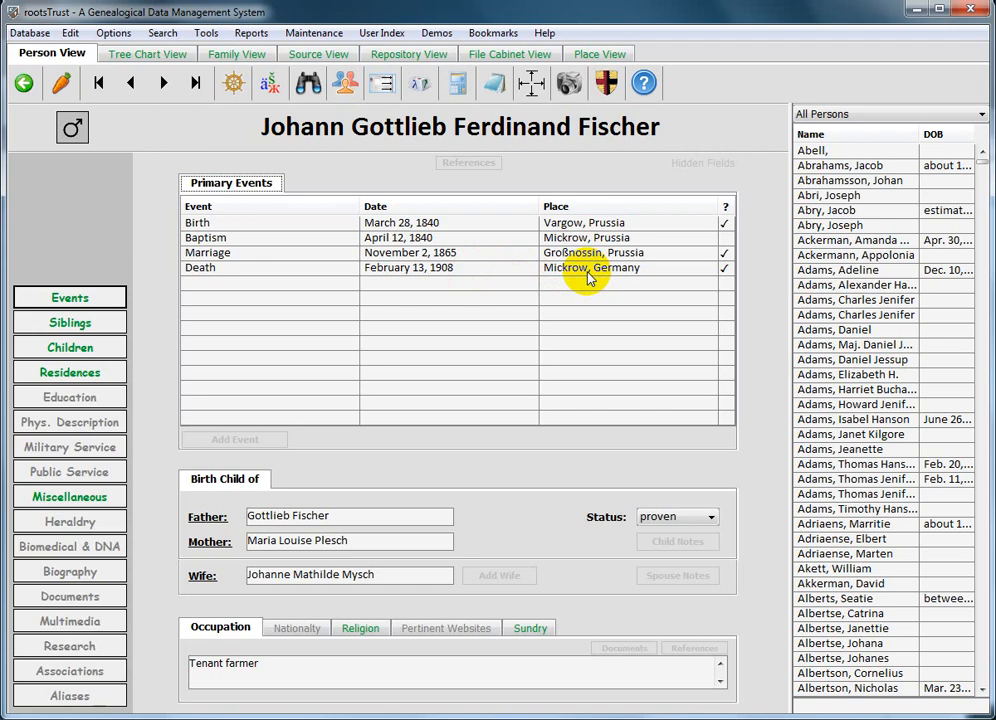
double_click(222, 238)
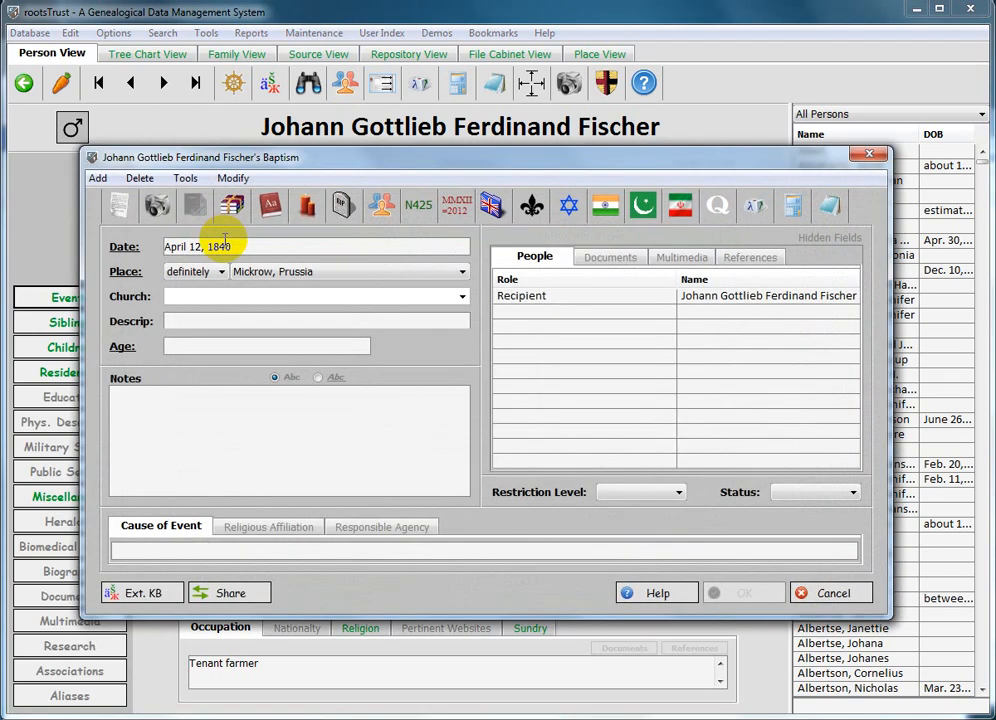
click(129, 272)
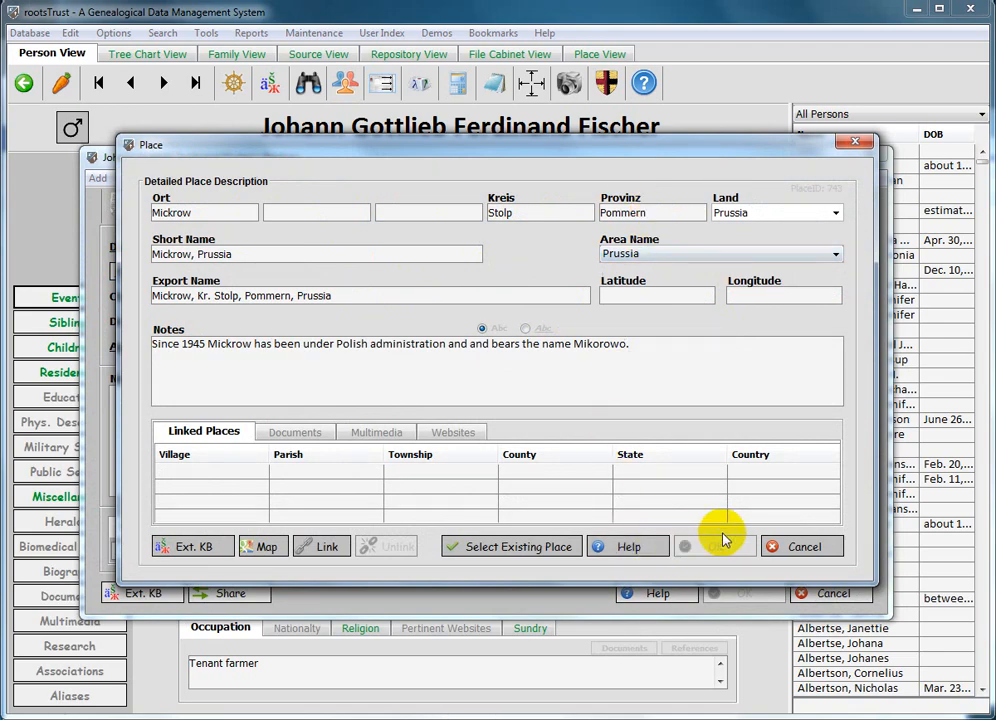
click(790, 550)
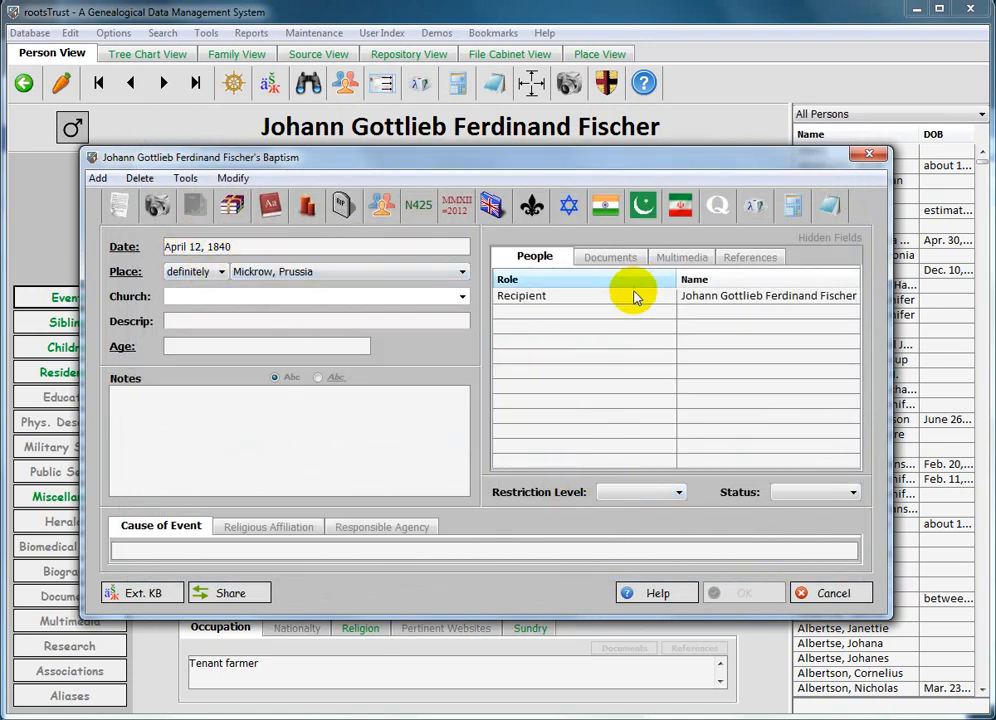
click(834, 593)
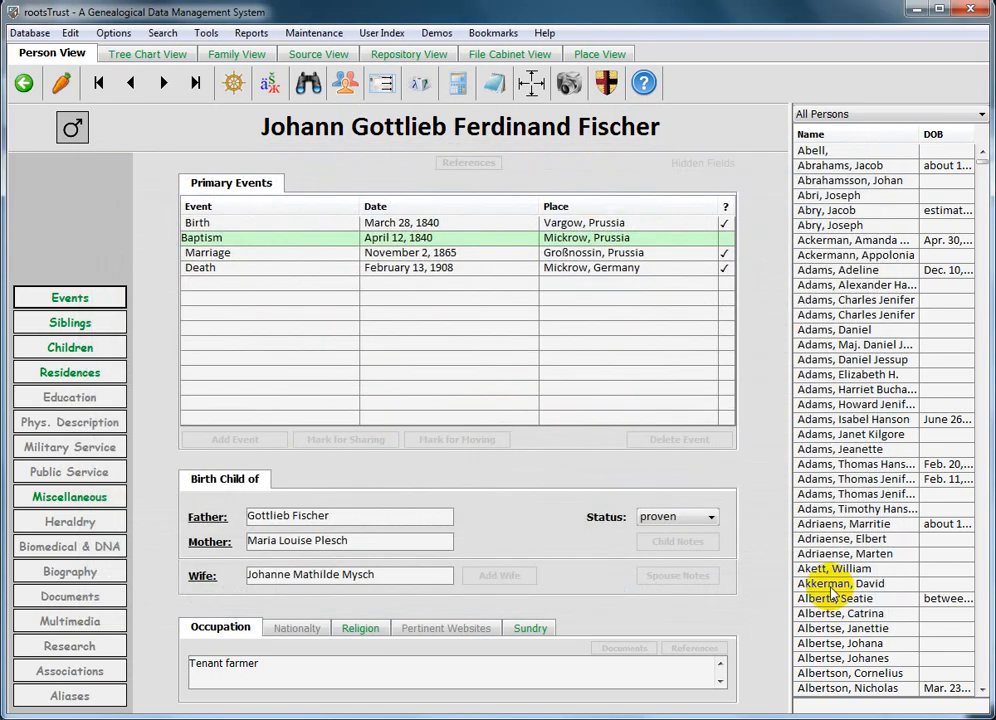
Open the death event's place, Mickrow, Germany, follow its link to Mikorowo, Poland, and return through the reciprocal link.
double_click(200, 270)
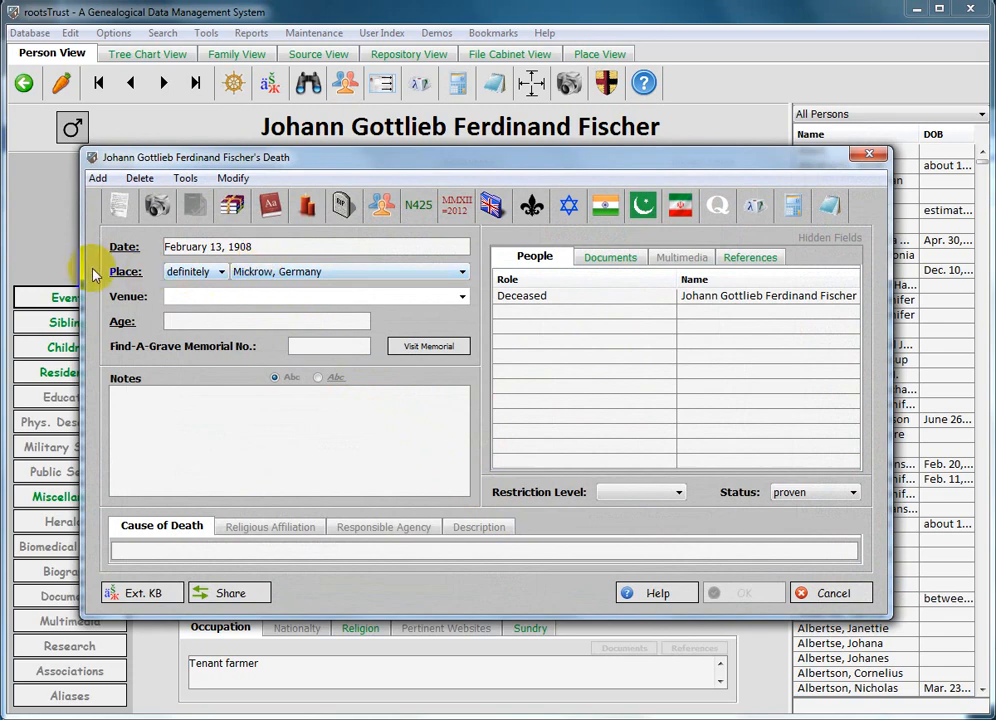
click(125, 272)
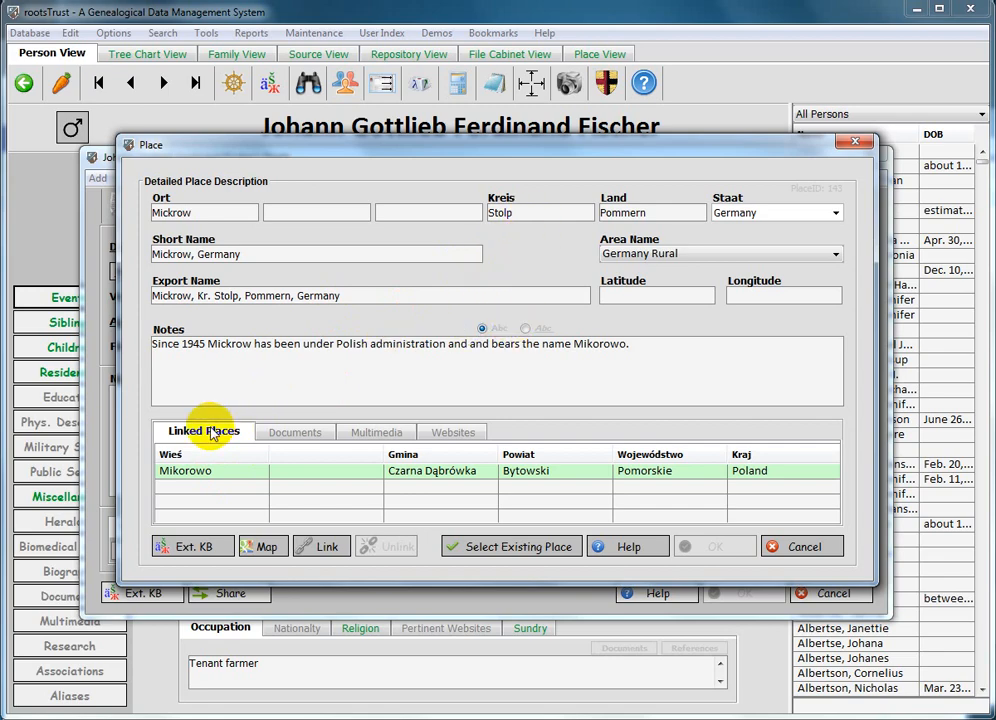
click(173, 475)
double_click(173, 475)
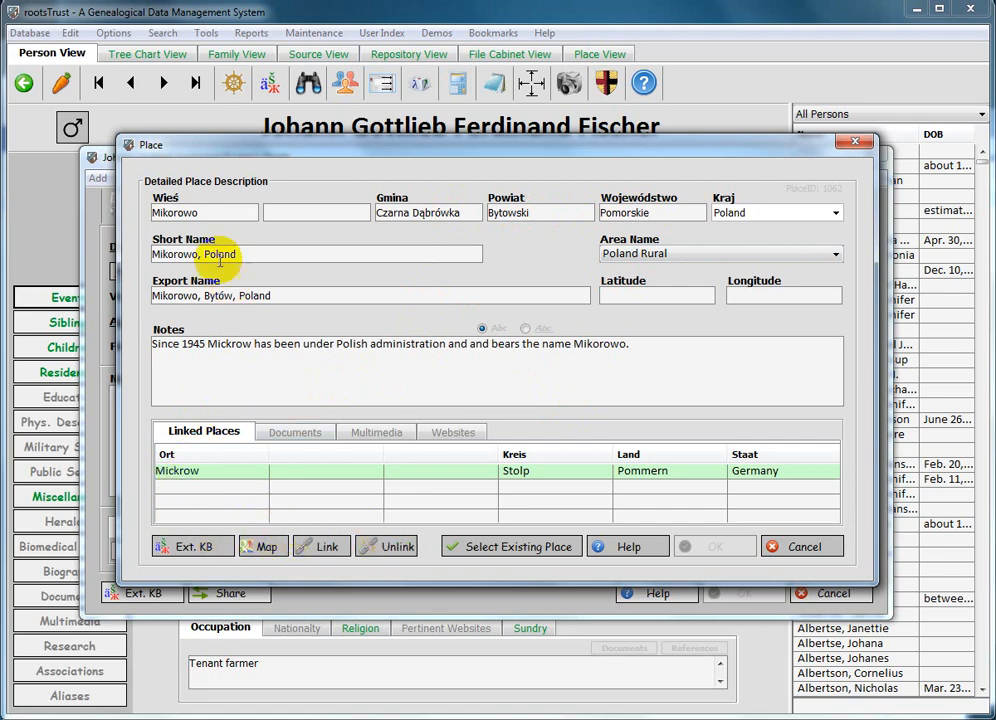
double_click(178, 470)
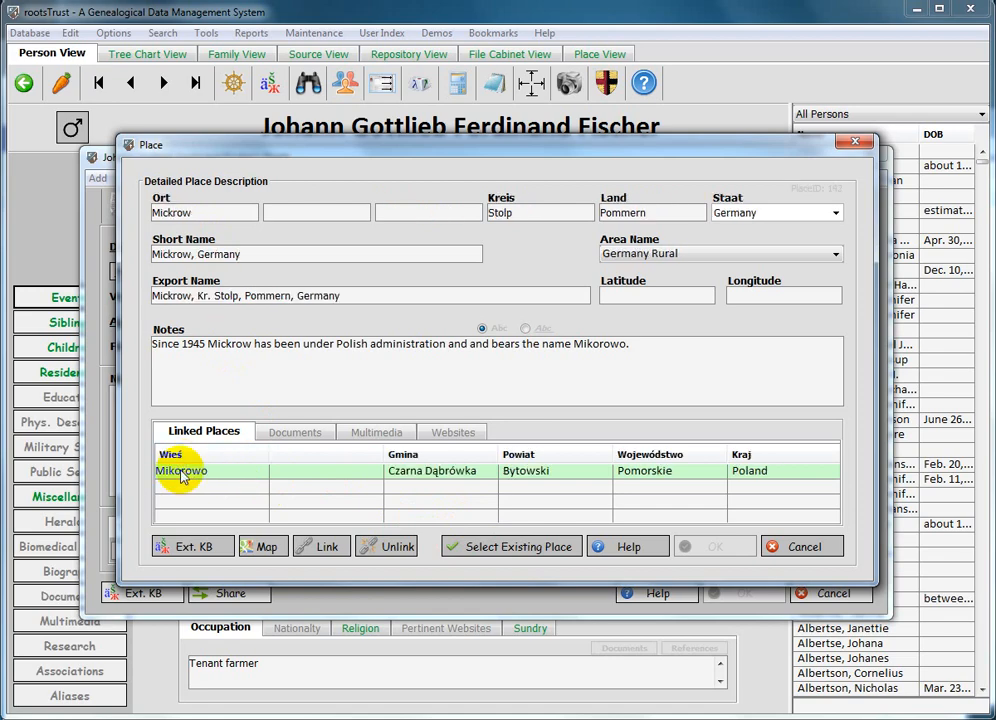
Link the existing place Mickrow, Prussia to the Mickrow, Germany record.
click(336, 552)
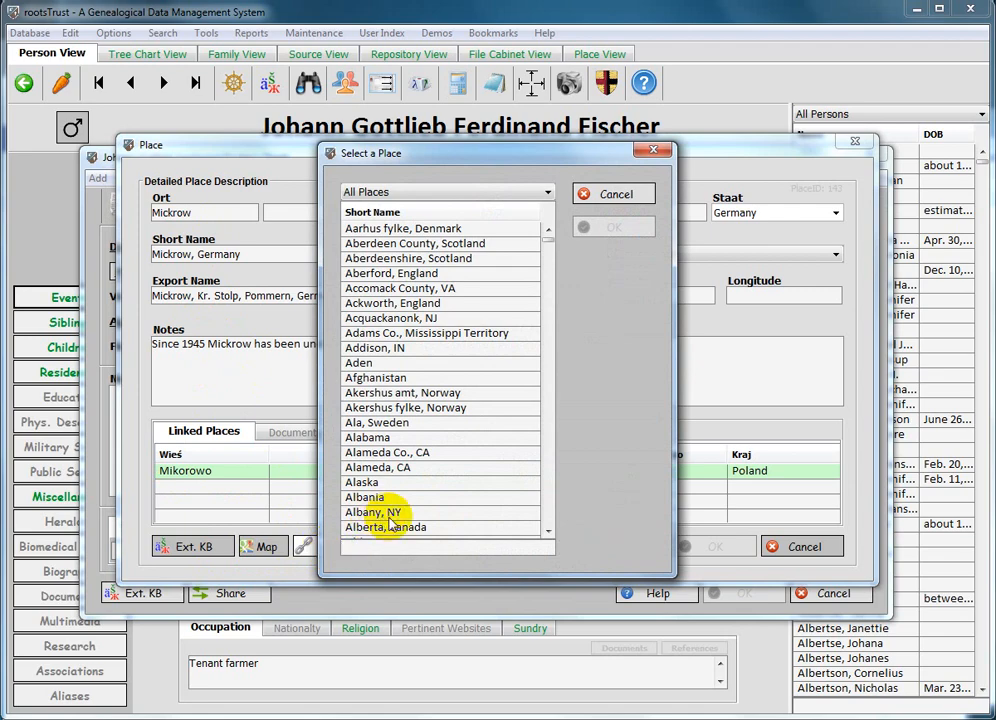
text(mick)
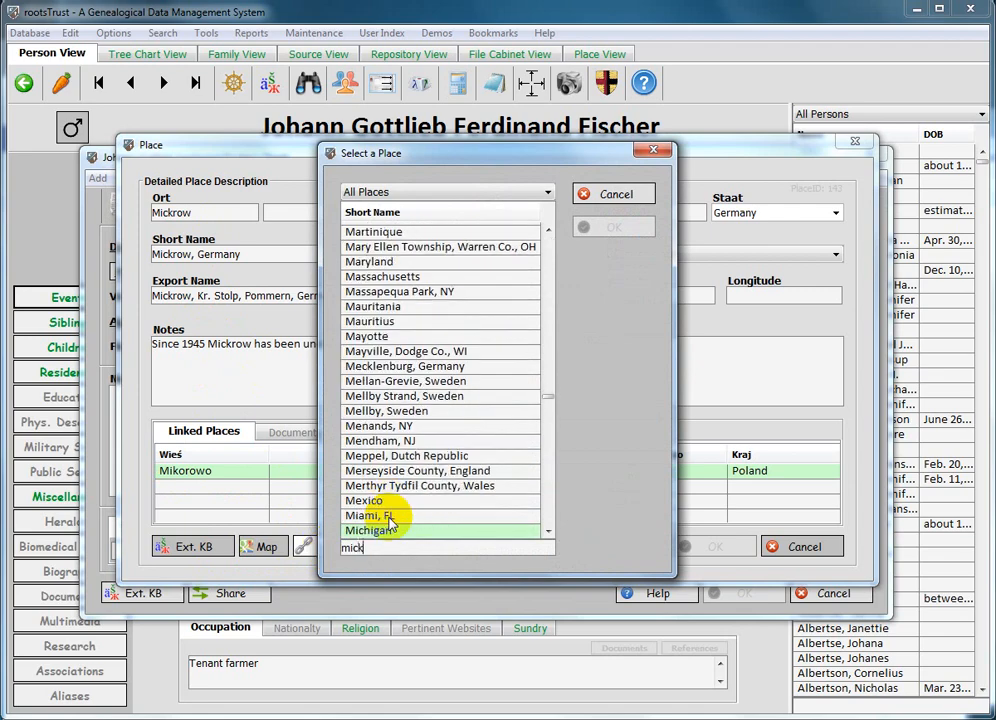
text(r)
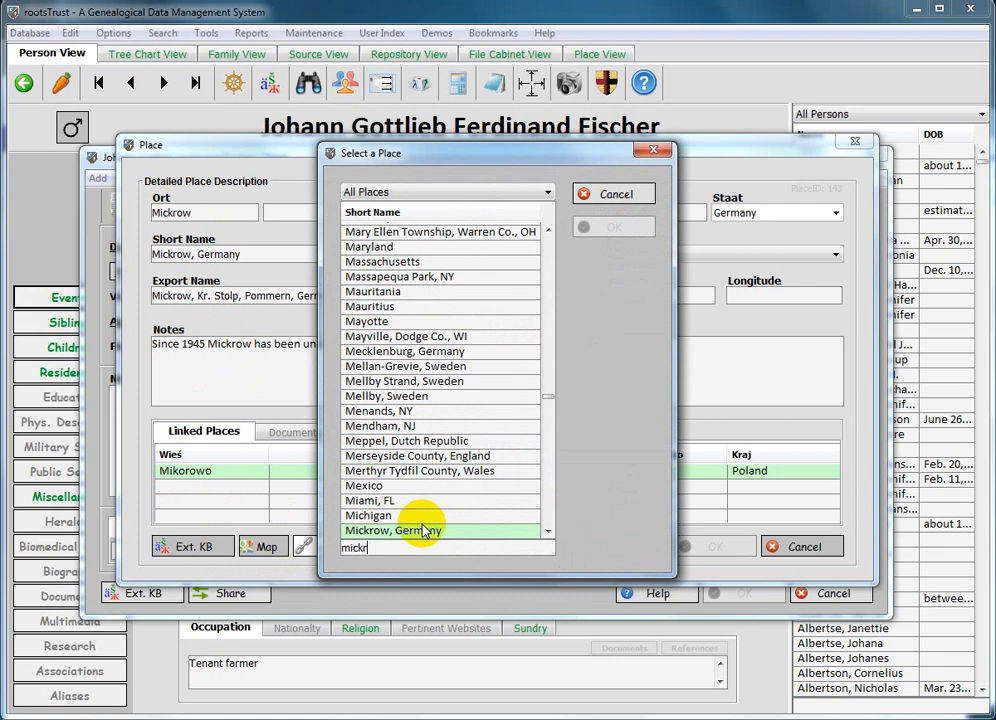
click(548, 531)
click(546, 530)
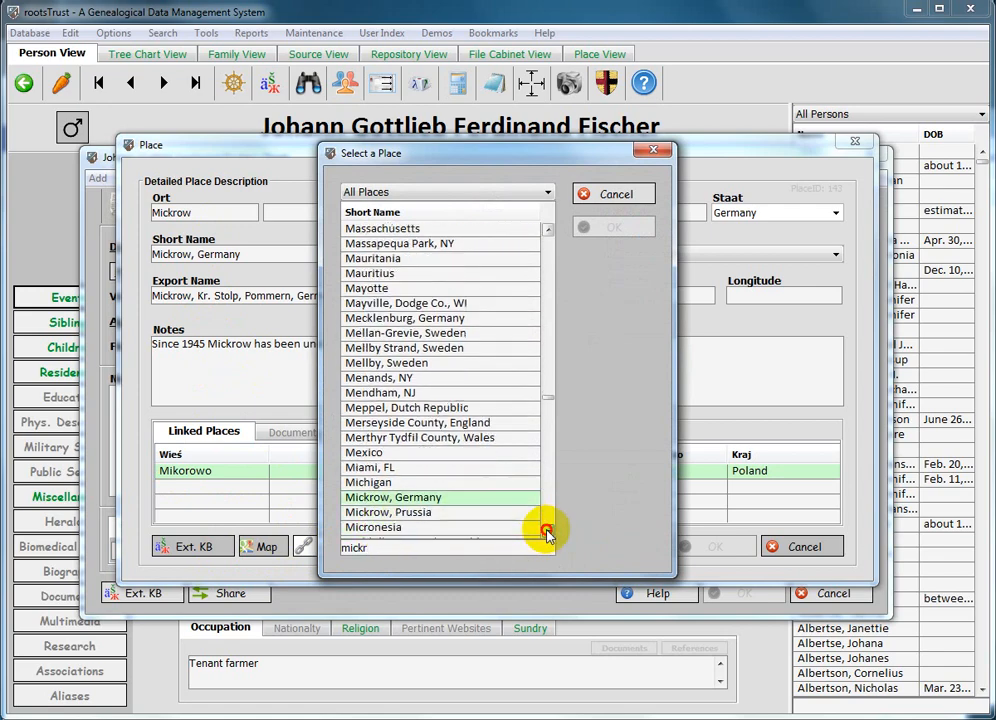
click(369, 513)
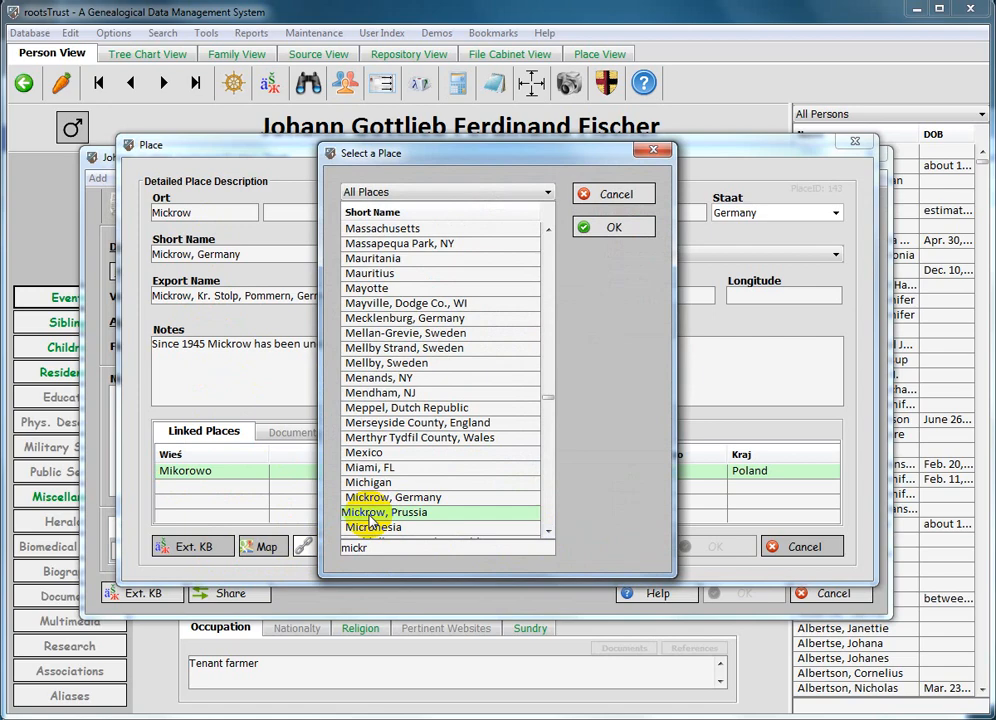
double_click(370, 518)
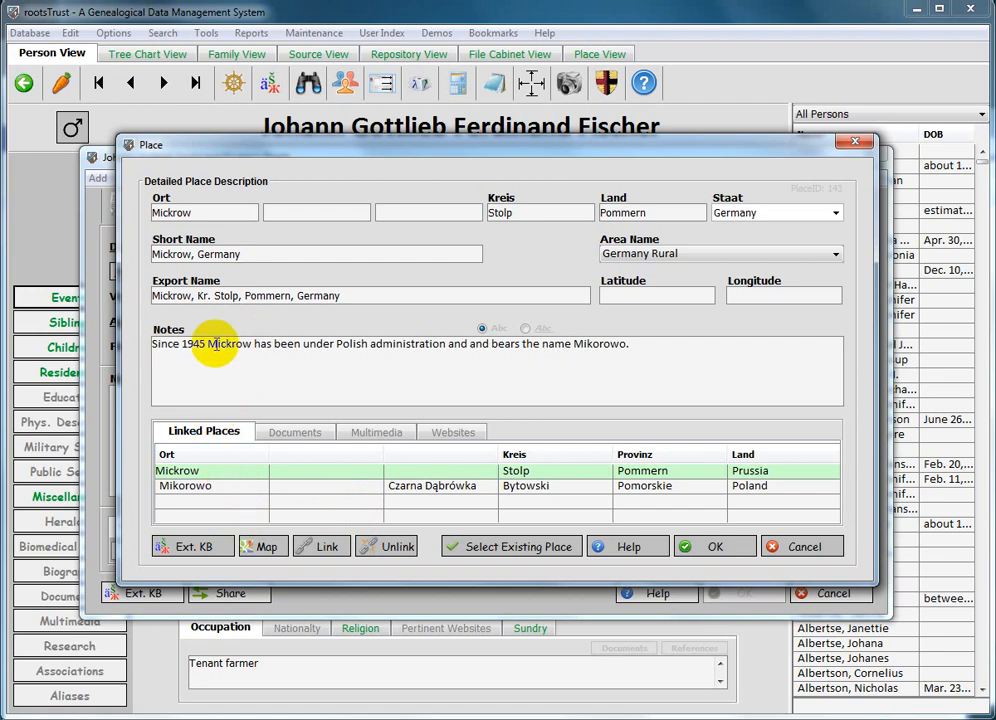
Open the linked place Mikorowo to check its linked places, then close the place and death event dialogs.
click(190, 486)
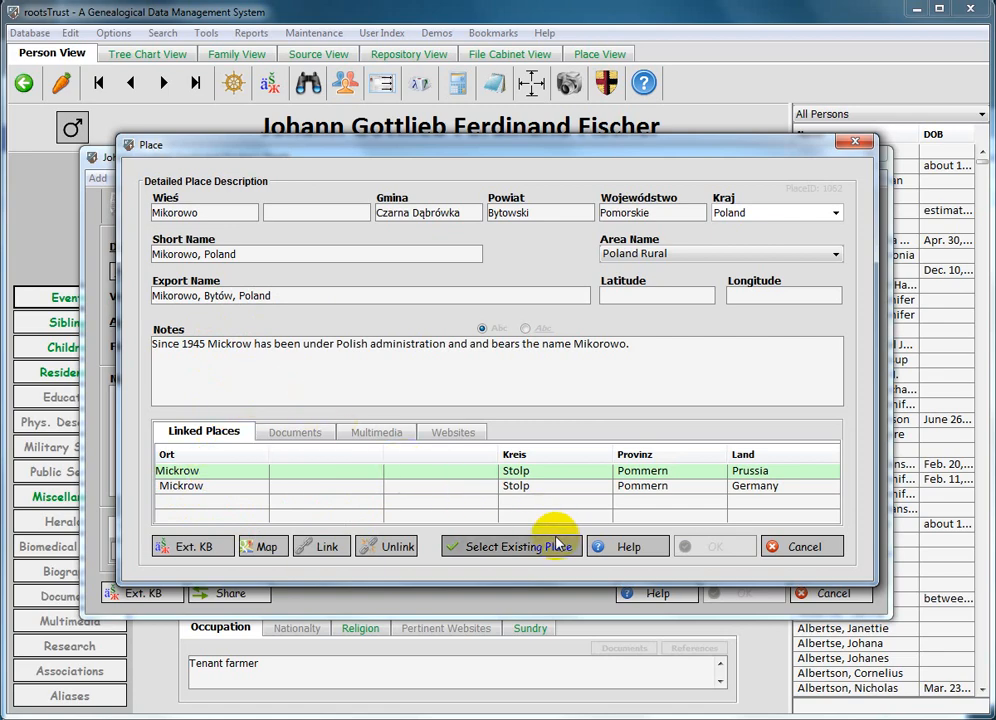
click(817, 550)
click(830, 593)
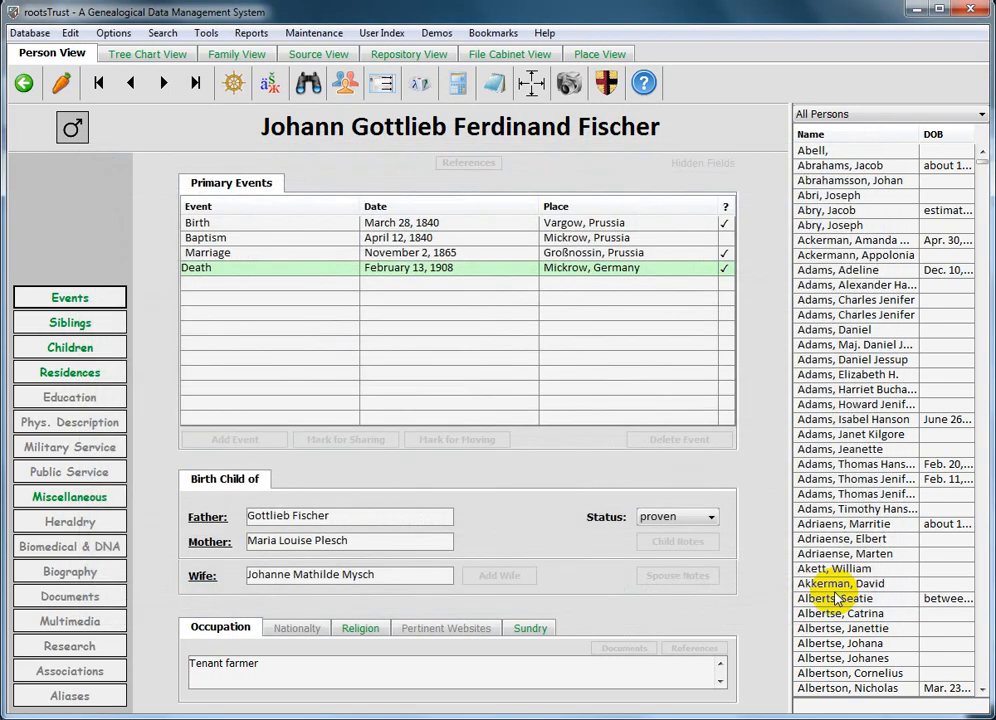